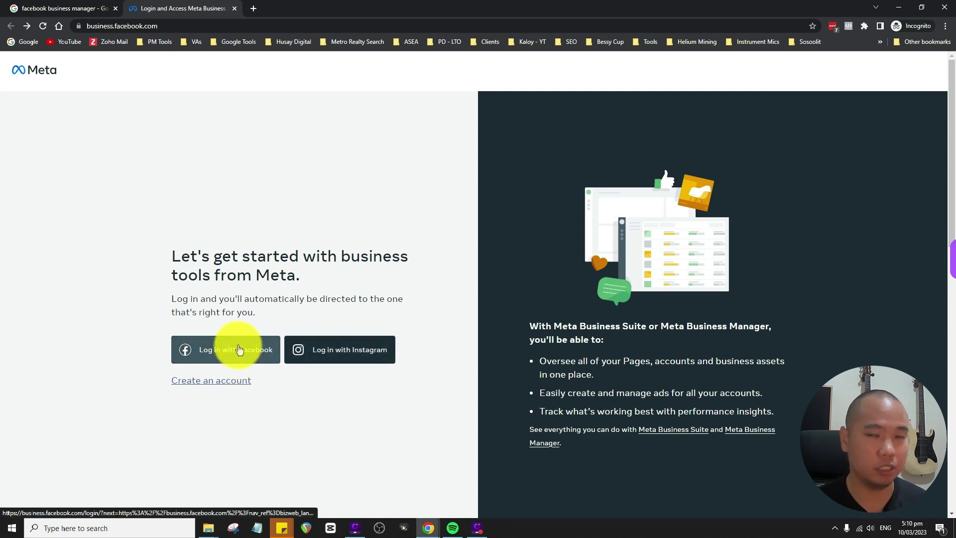
View where the option for creating a Meta business account leads, and return to the business tools landing page.
click(232, 384)
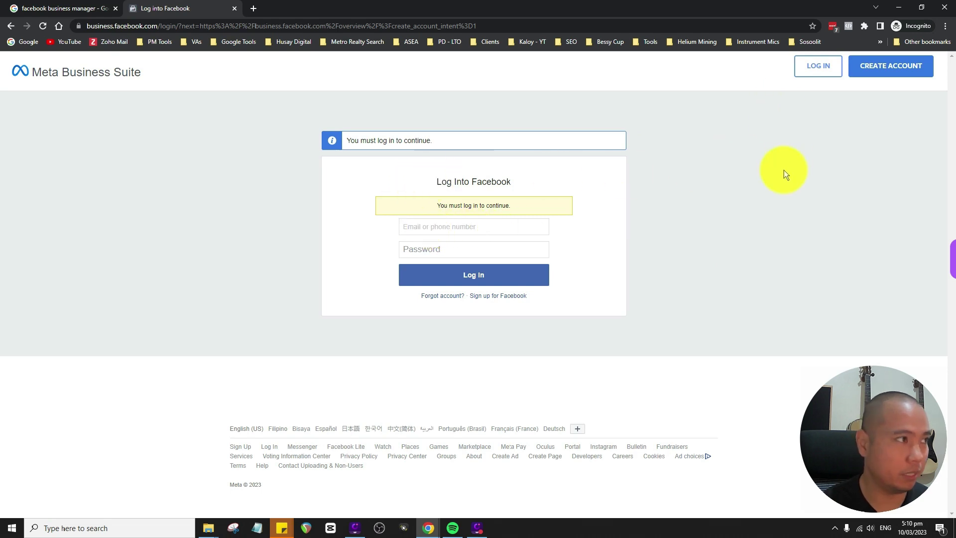
click(7, 26)
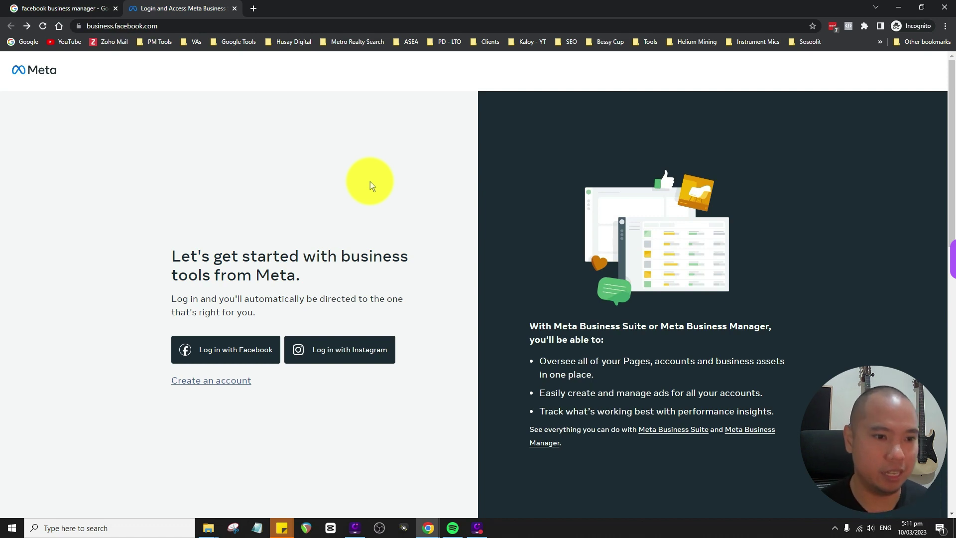
Switch to the browser window signed in to Meta Business Suite and open the business assets in its settings.
key(alt+Tab)
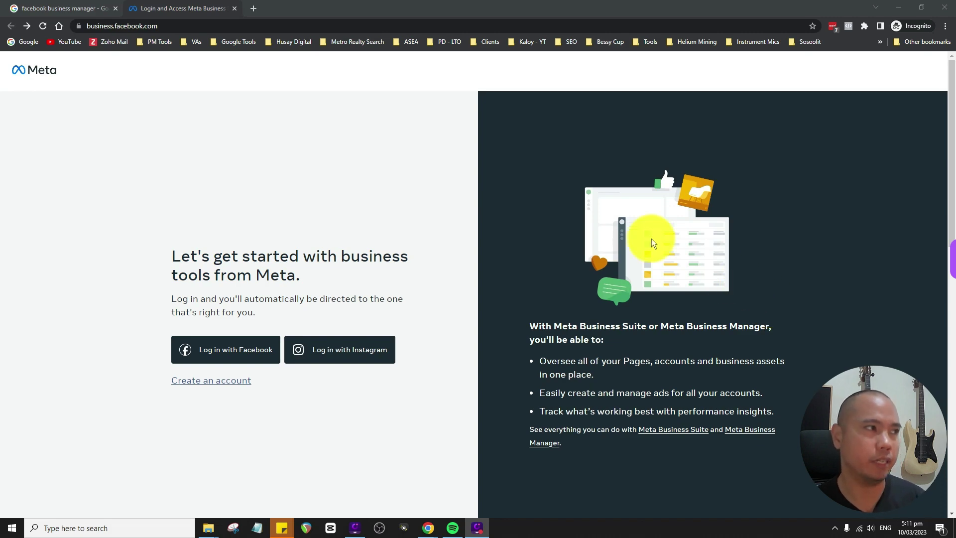
click(899, 7)
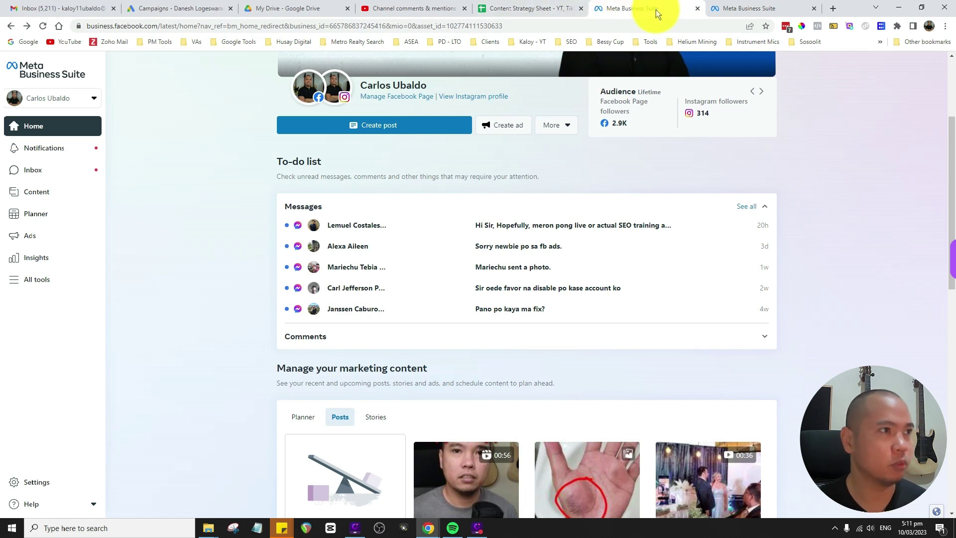
click(477, 528)
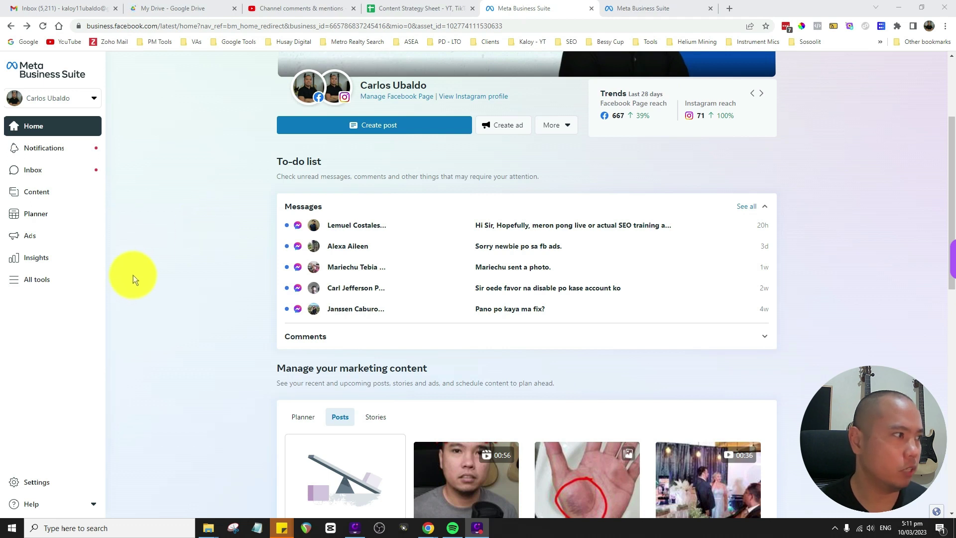
click(38, 483)
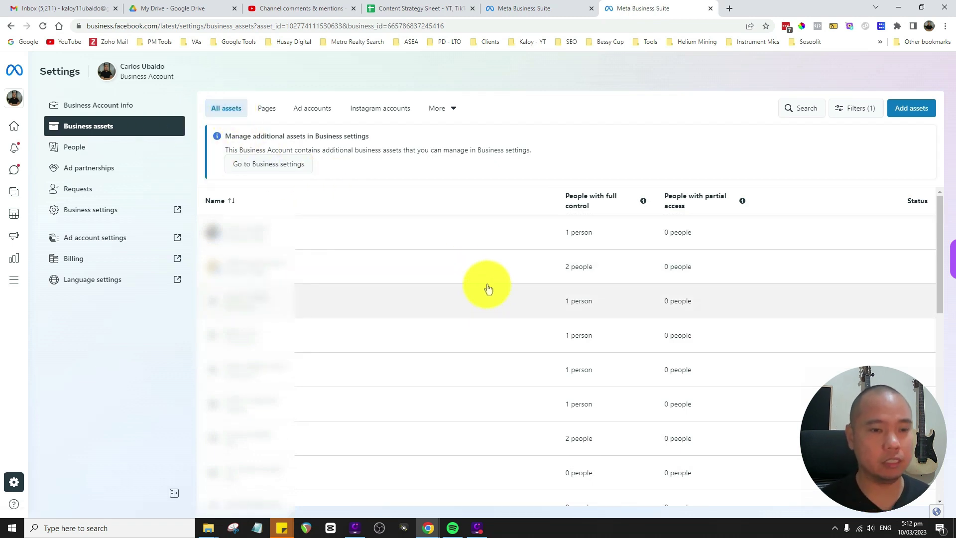
scroll(495, 301, down, 3)
scroll(496, 311, up, 3)
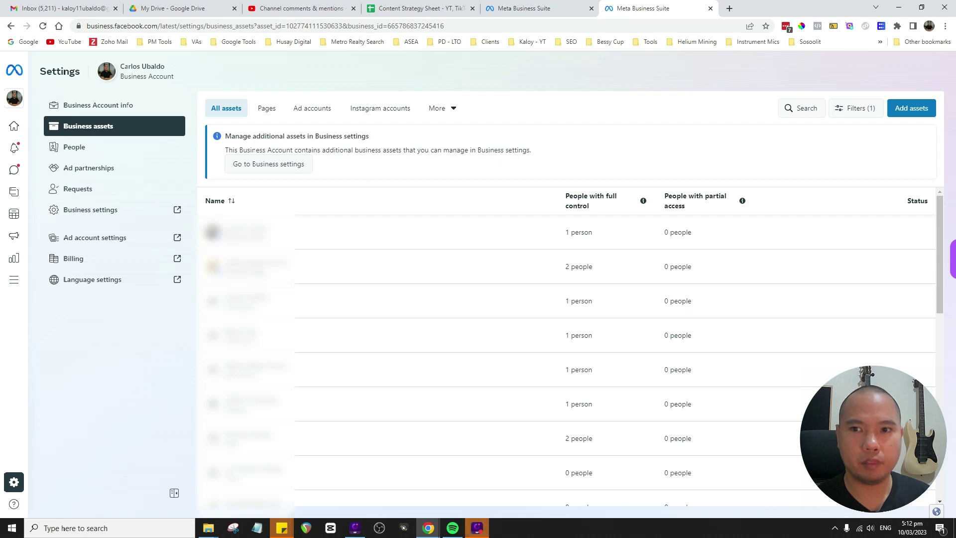
click(634, 5)
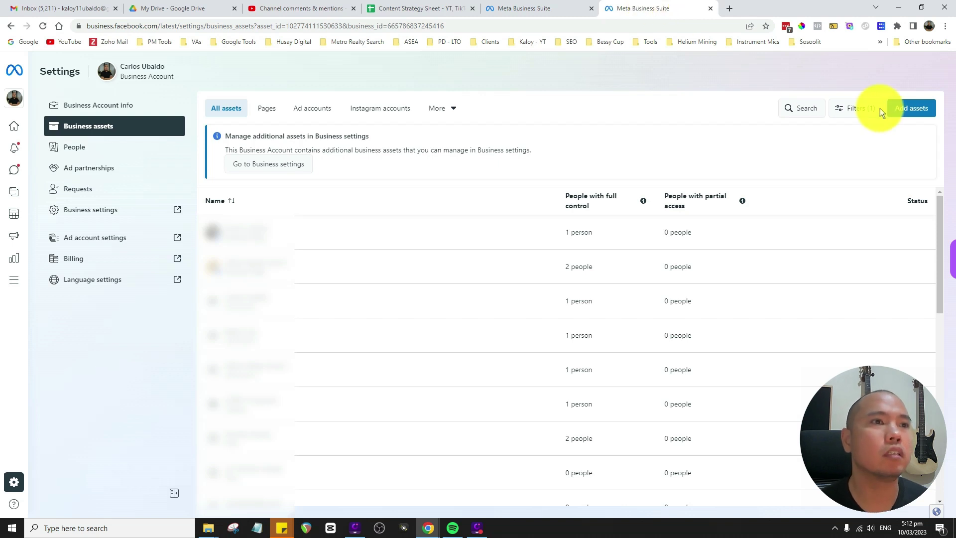
Add a Facebook Page asset as far as the request form for shared access, and return to the list of asset types.
click(911, 109)
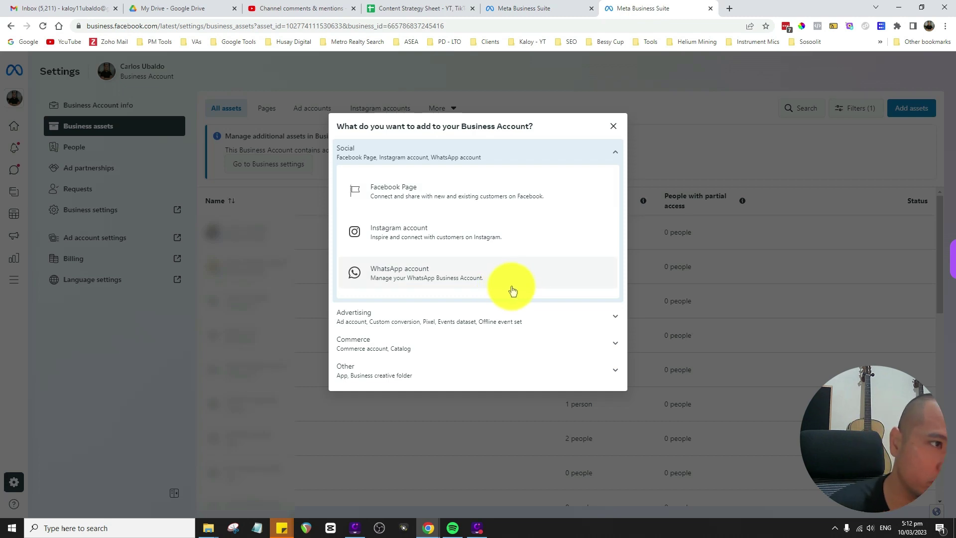
click(497, 197)
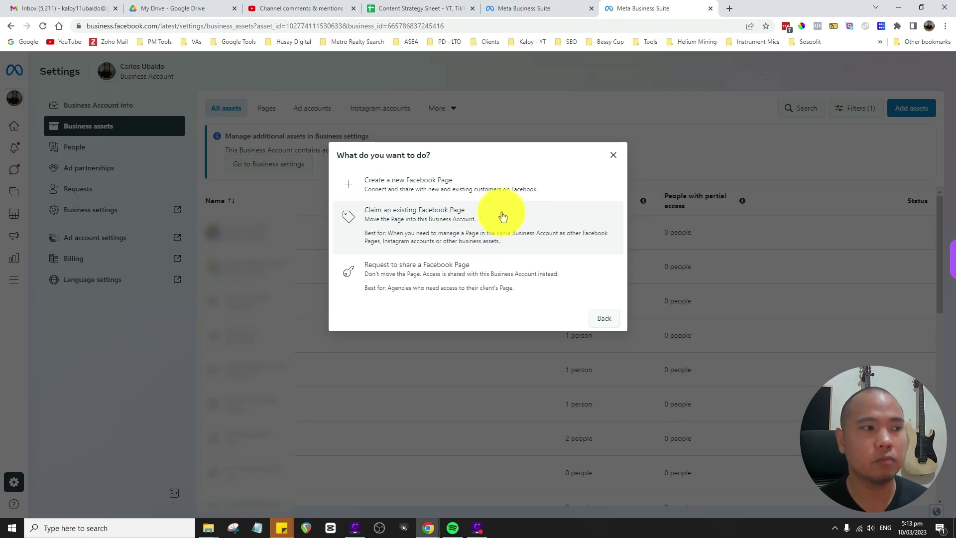
click(471, 278)
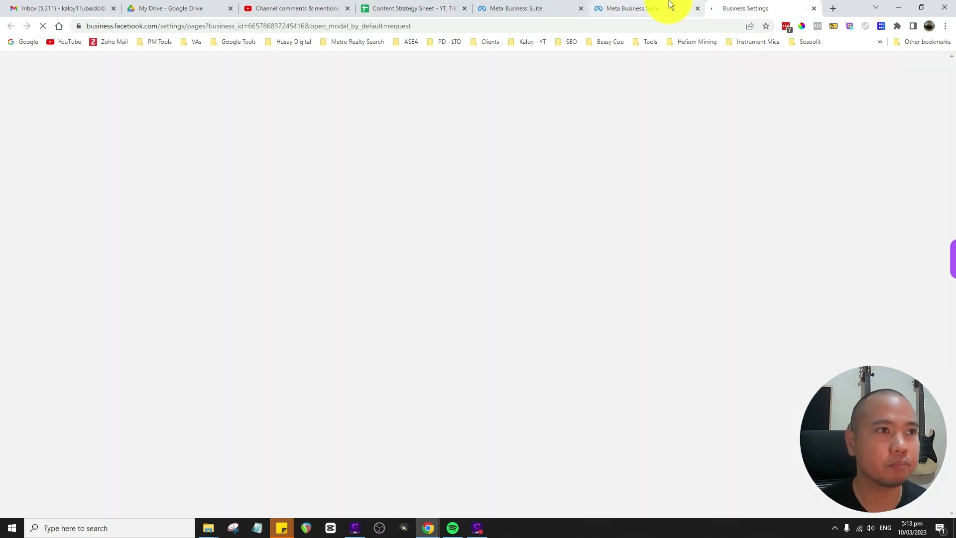
click(669, 6)
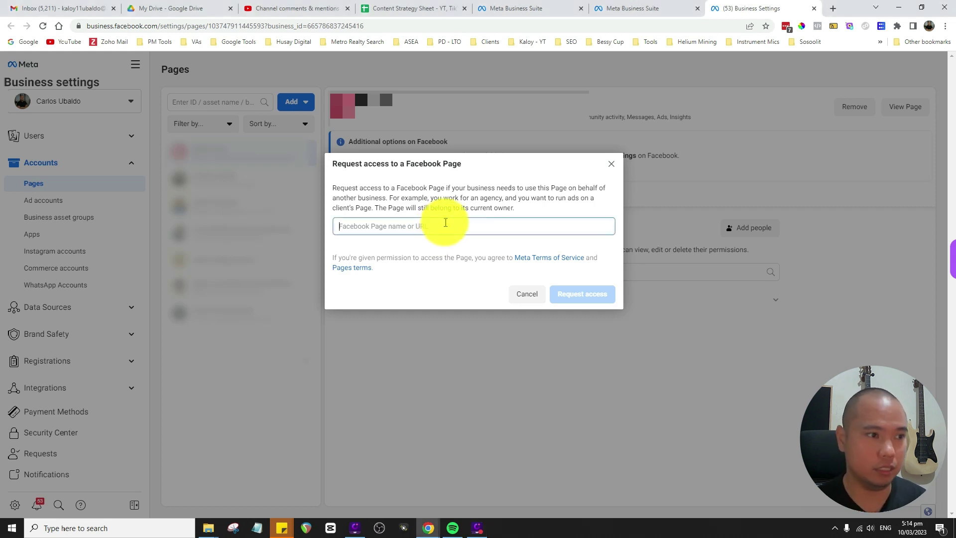
click(443, 225)
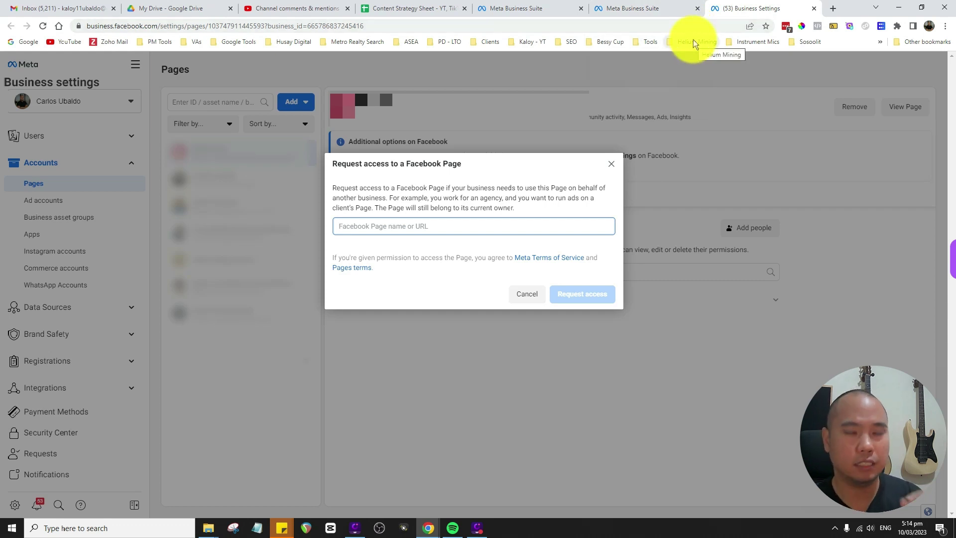
click(658, 3)
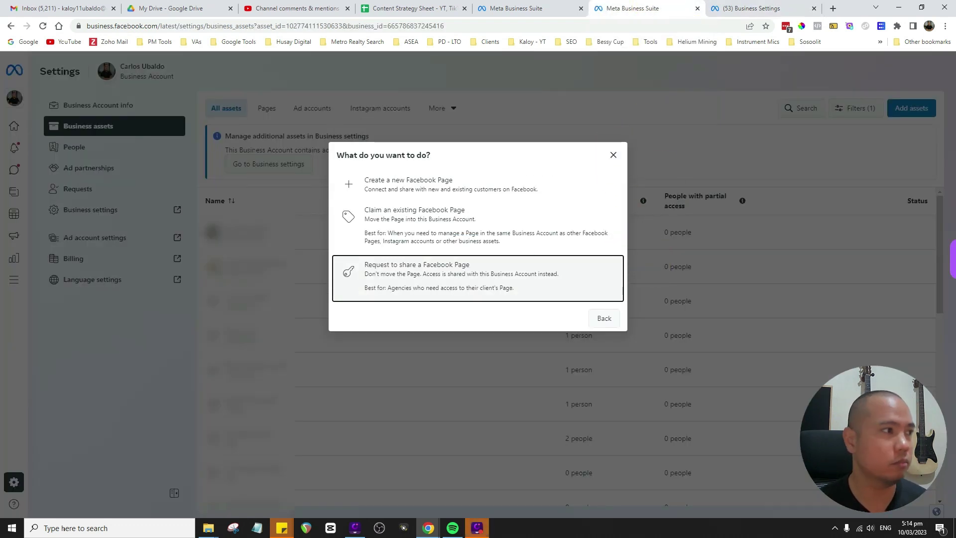
click(604, 317)
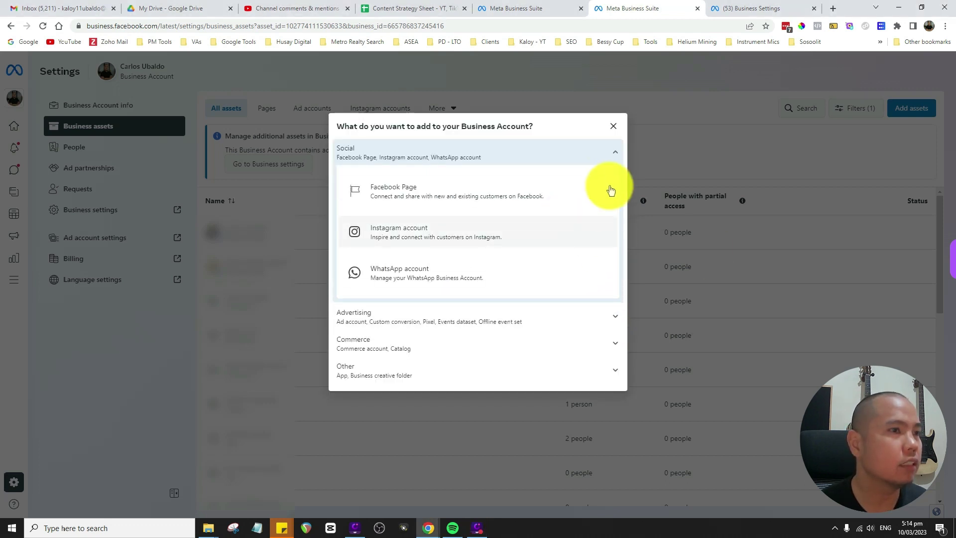
Expand the Advertising assets, view the request form for sharing an ad account, and close it without entering an ID.
click(615, 152)
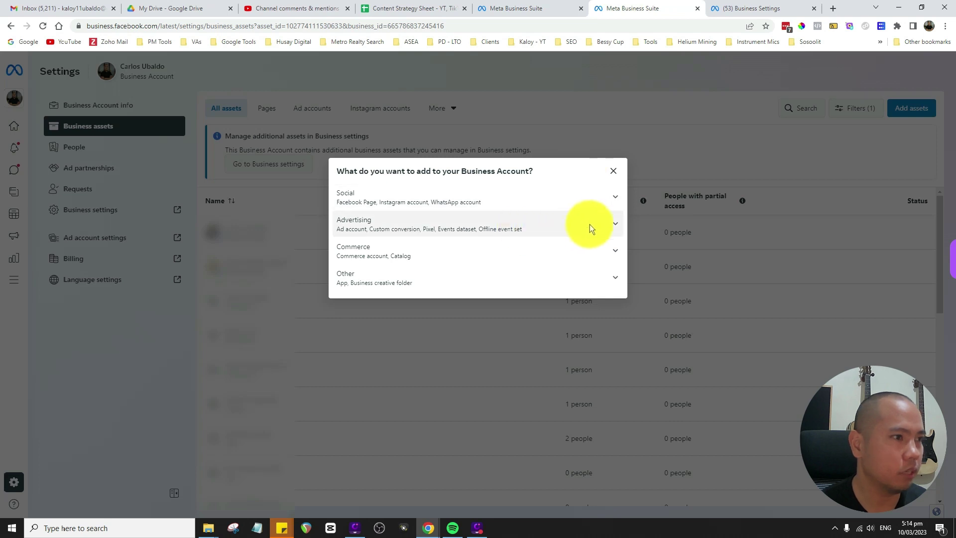
click(608, 220)
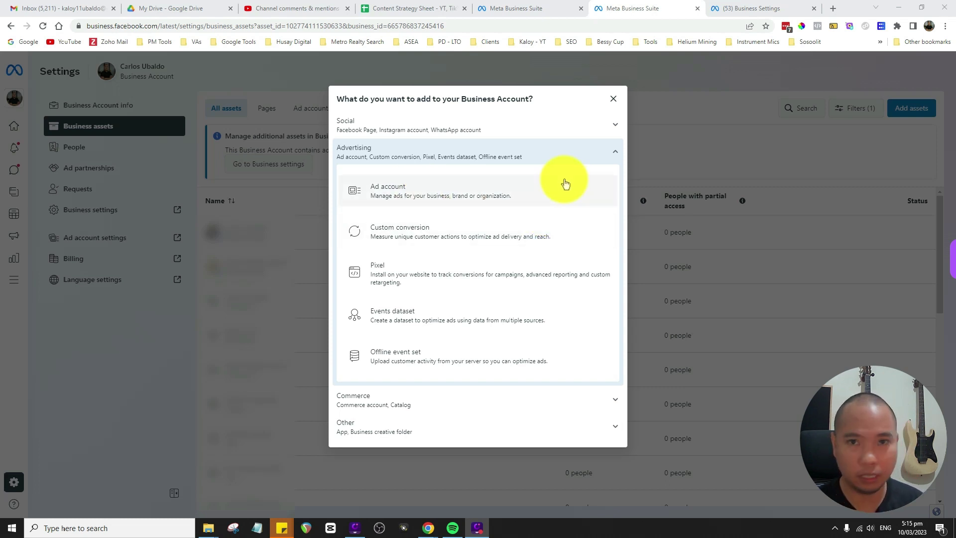
click(537, 193)
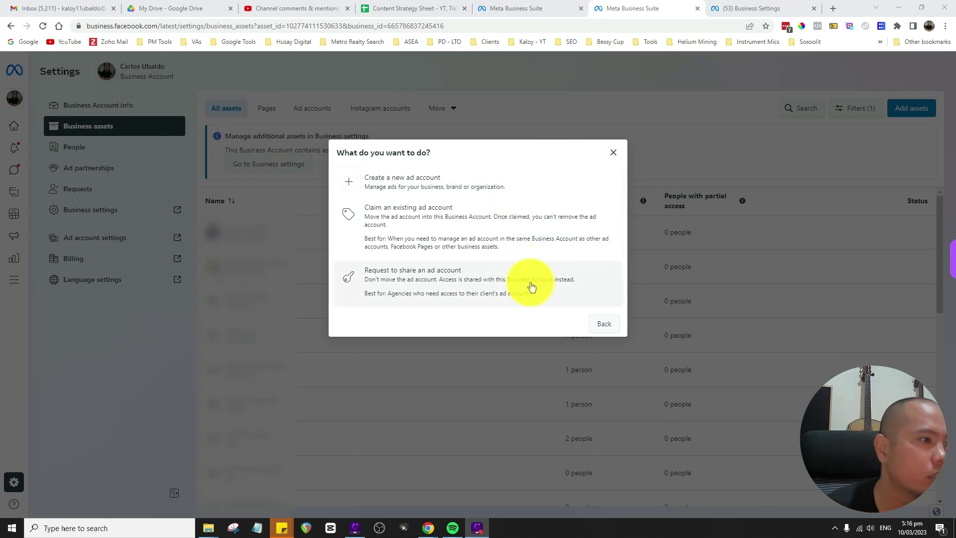
click(513, 283)
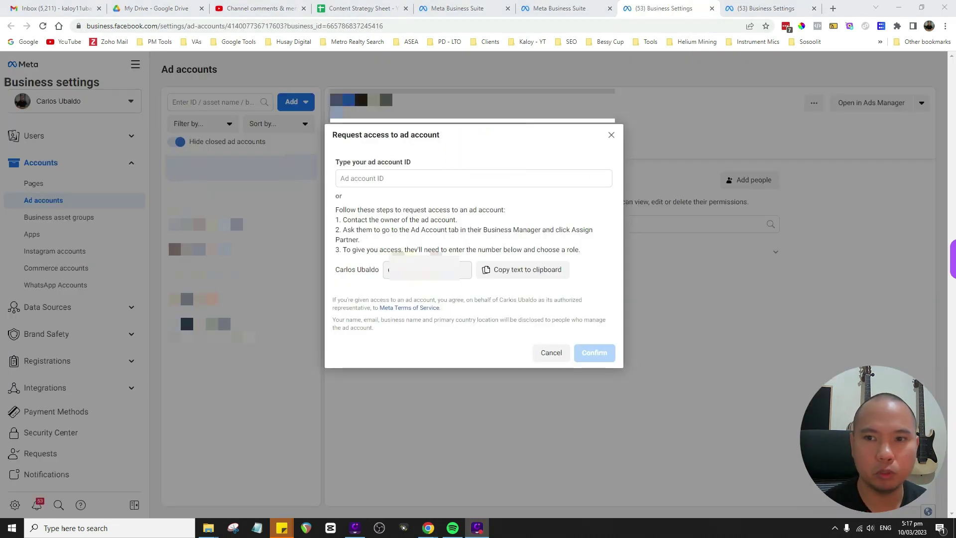
click(441, 178)
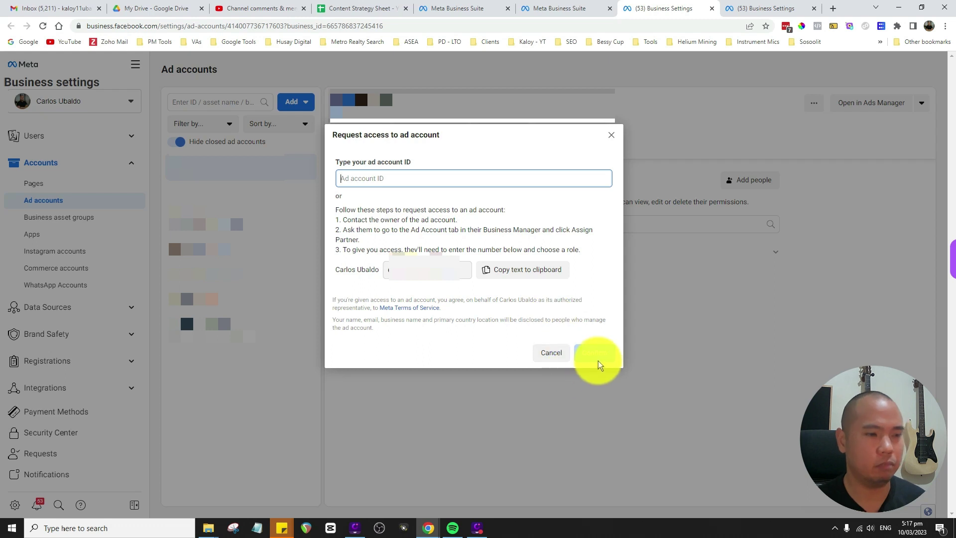
click(613, 135)
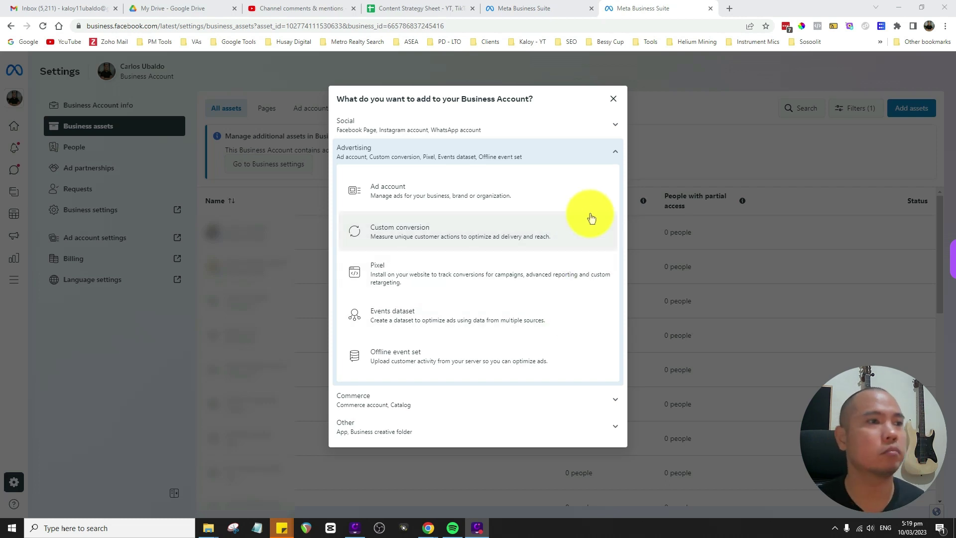
Examine the asset types under Commerce and Other, and close the dialog for adding assets.
click(611, 155)
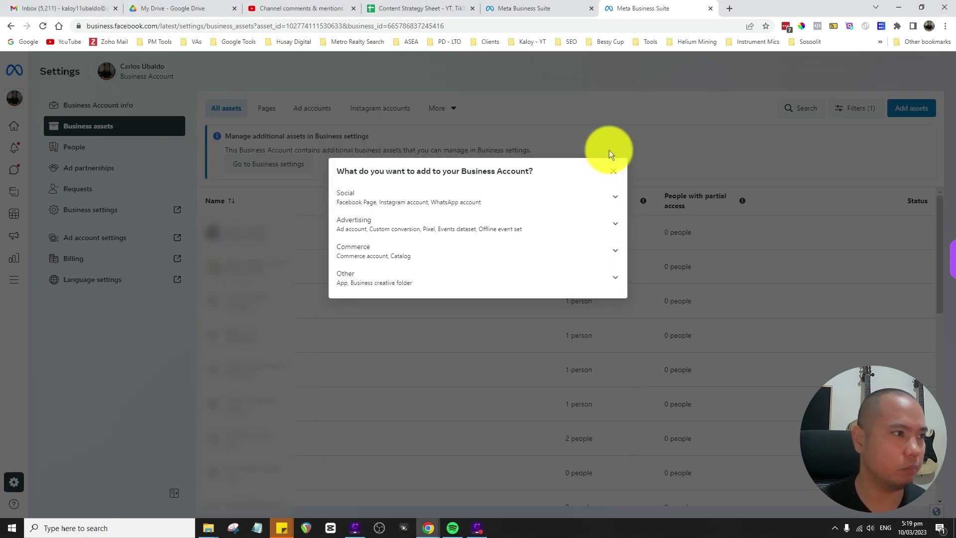
click(565, 249)
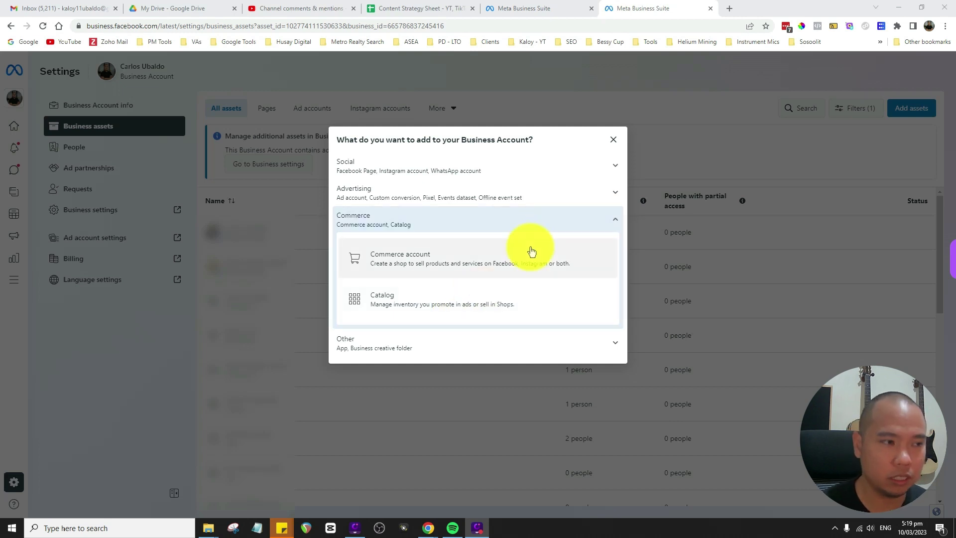
click(614, 222)
click(607, 277)
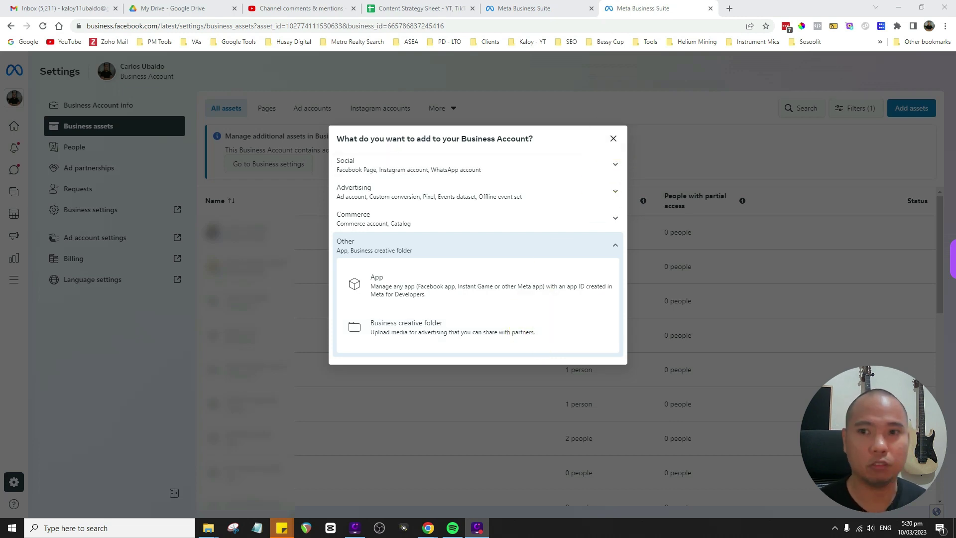
click(614, 139)
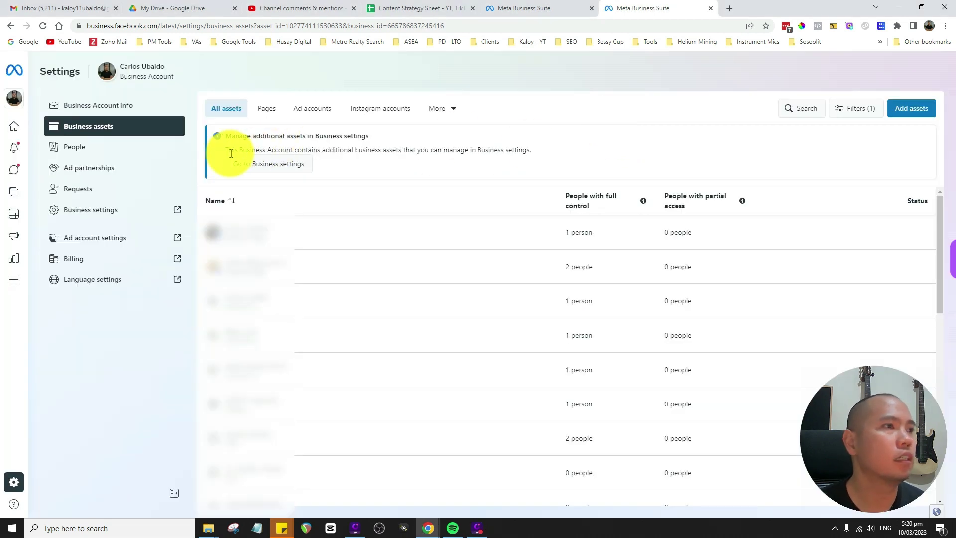
Open the People settings, view the invitation form for adding people, and close it without inviting anyone.
click(102, 150)
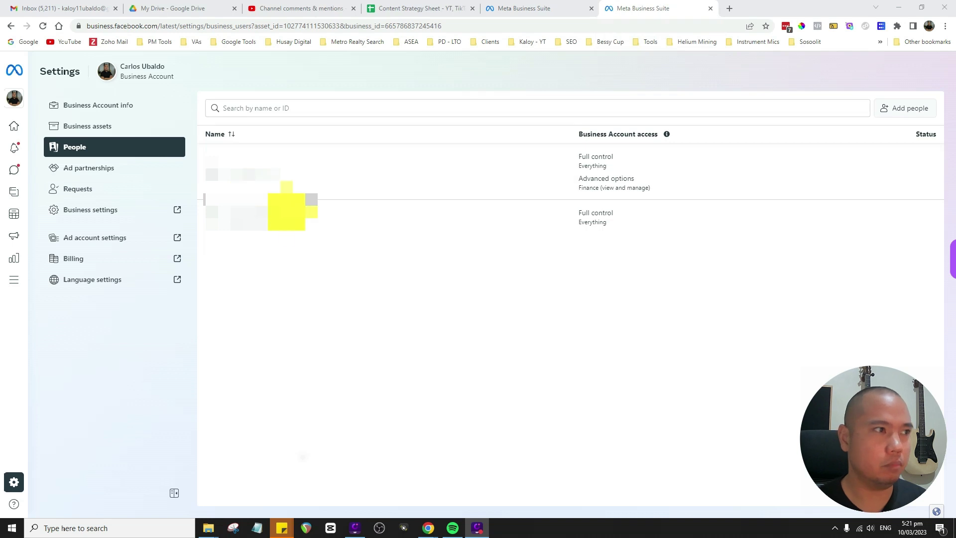
click(902, 110)
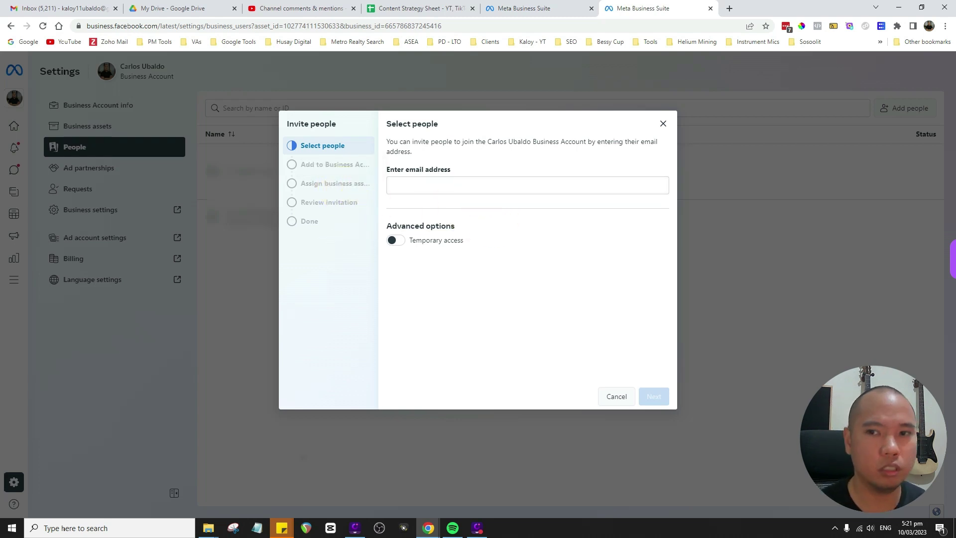
click(477, 528)
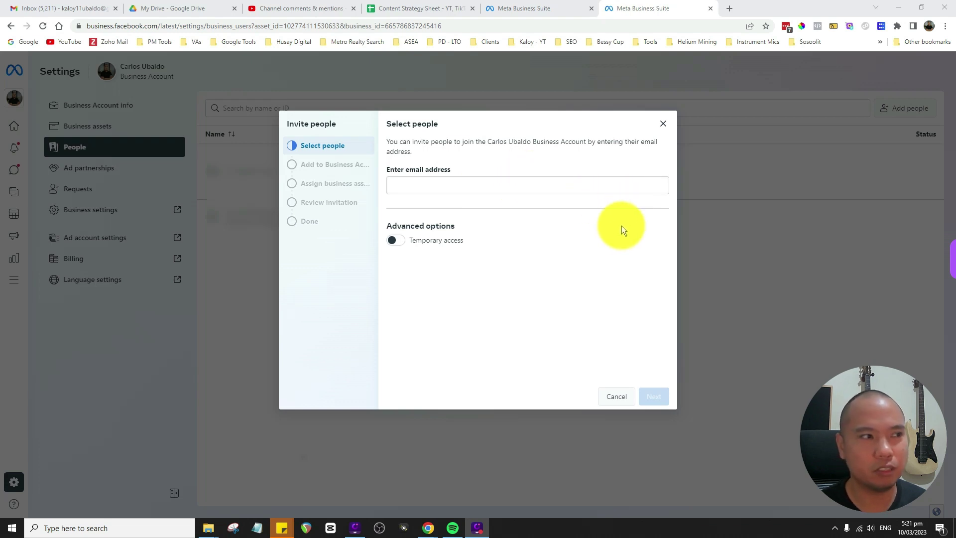
click(664, 125)
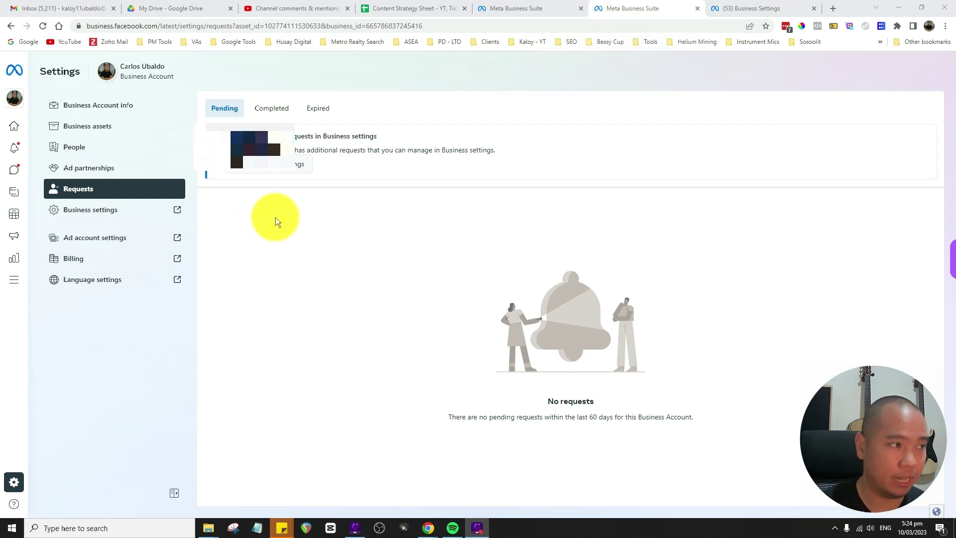
In the Business settings for people, expand the first assigned asset to examine the person's access permissions.
click(780, 6)
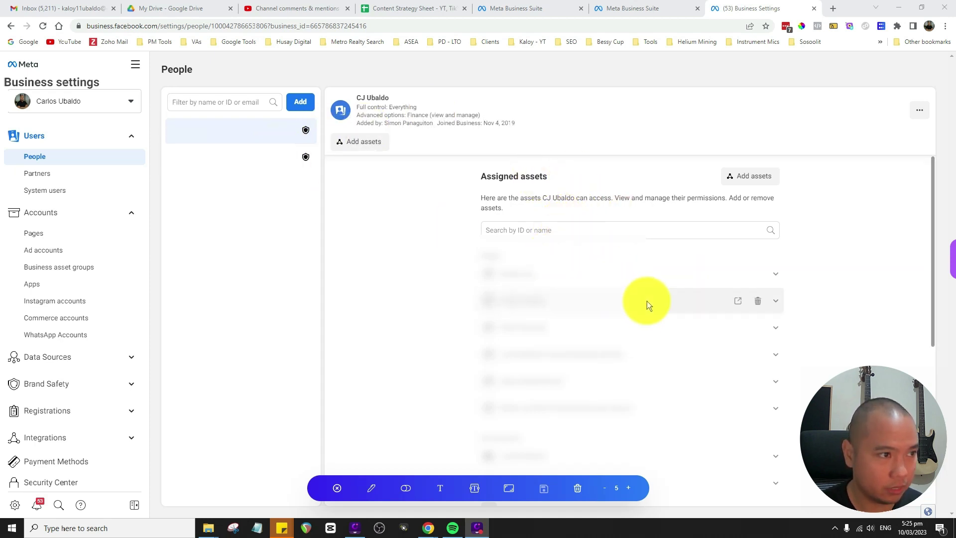
click(779, 274)
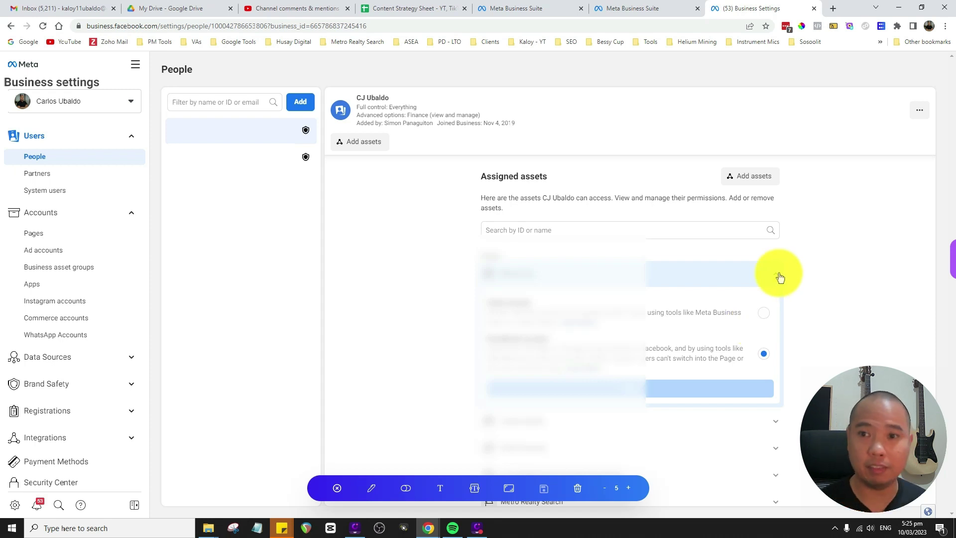
key(Escape)
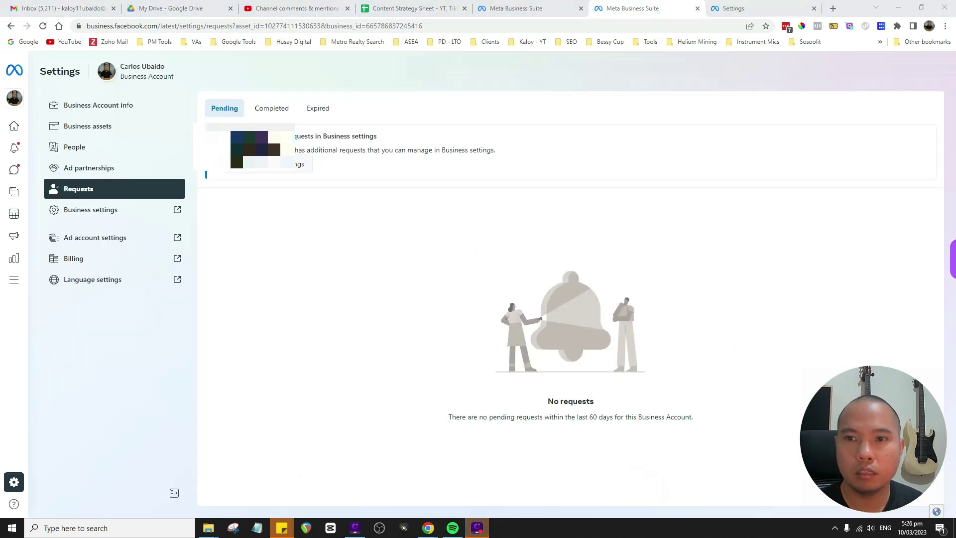
View the Ad Account Setup page with its payment and role options, and return to the Requests settings.
click(750, 7)
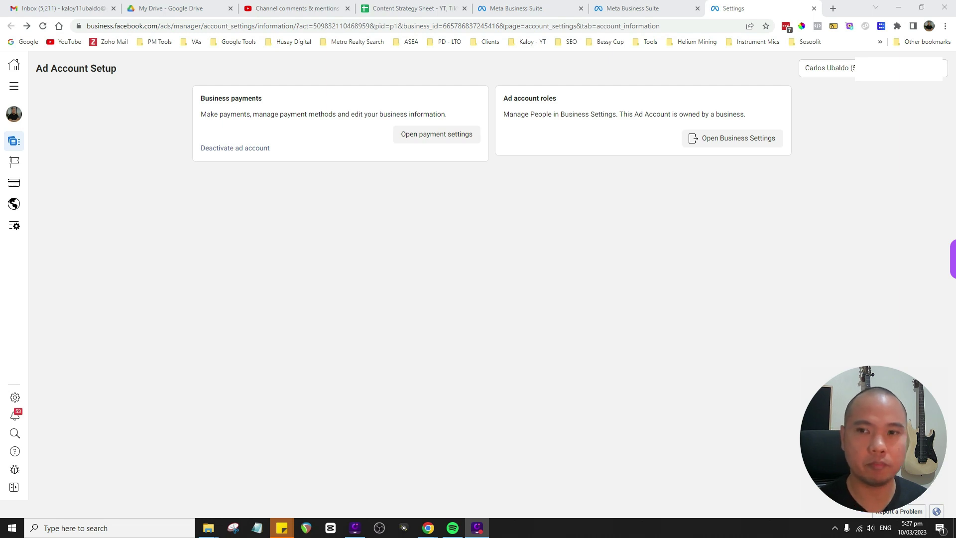
key(ctrl+shift+Tab)
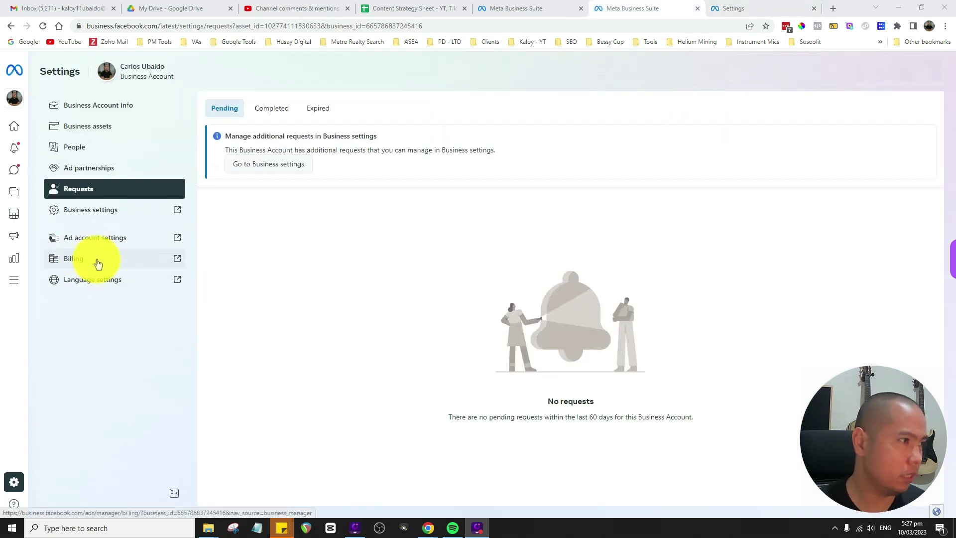